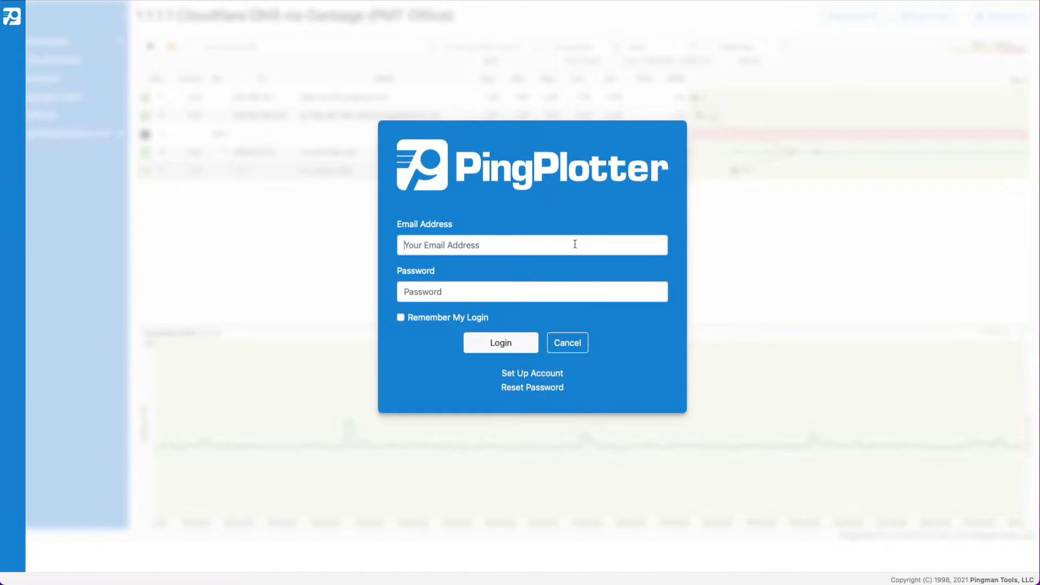
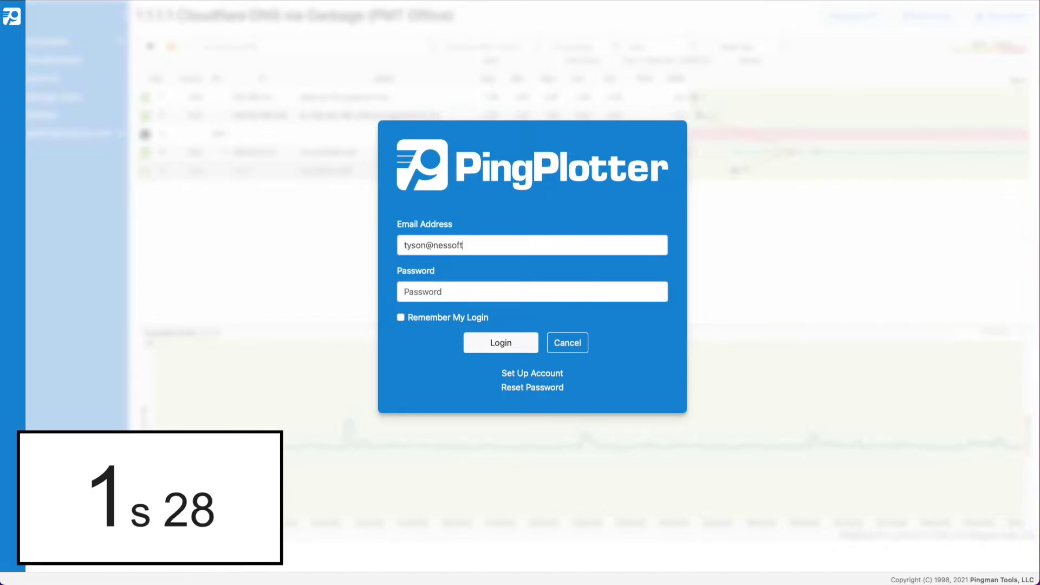
# - Log in to PingPlotter Cloud with the account e-mail and password
pyautogui.write('•••••••••')
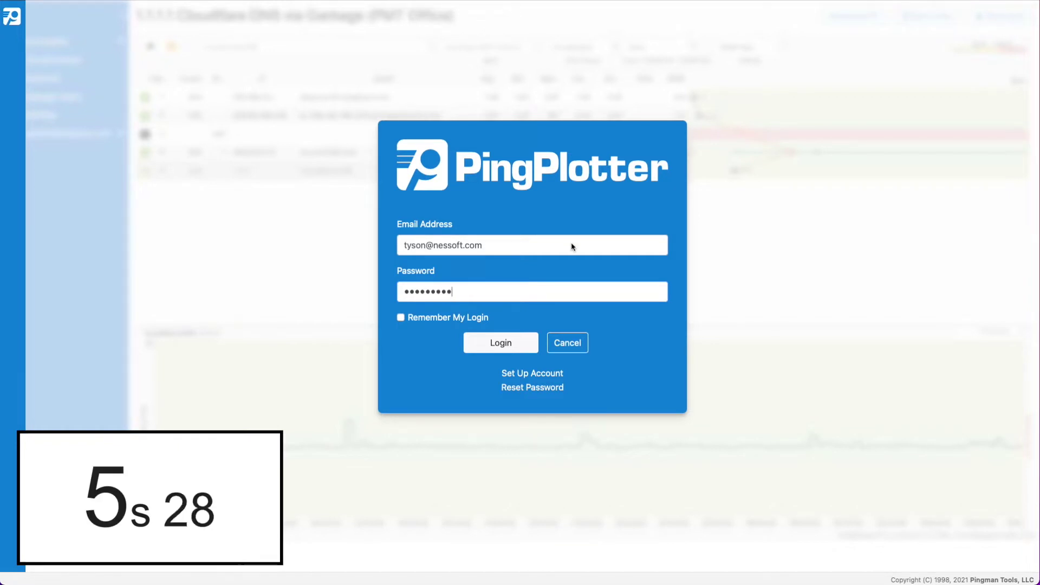
pyautogui.press('Return')
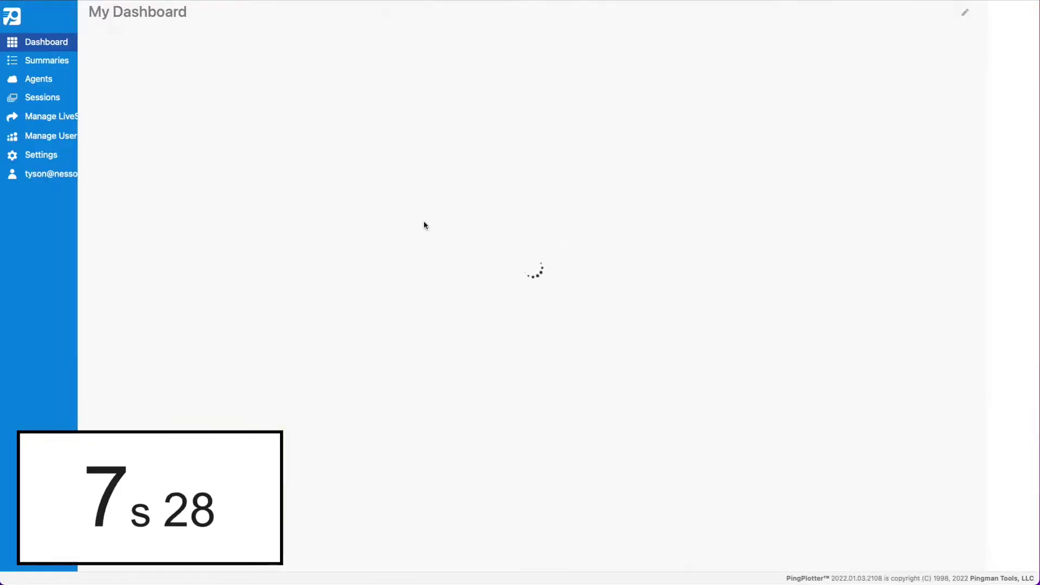
# - Create a new agent from the Agents list and give it a name
pyautogui.click(74, 80)
pyautogui.click(756, 97)
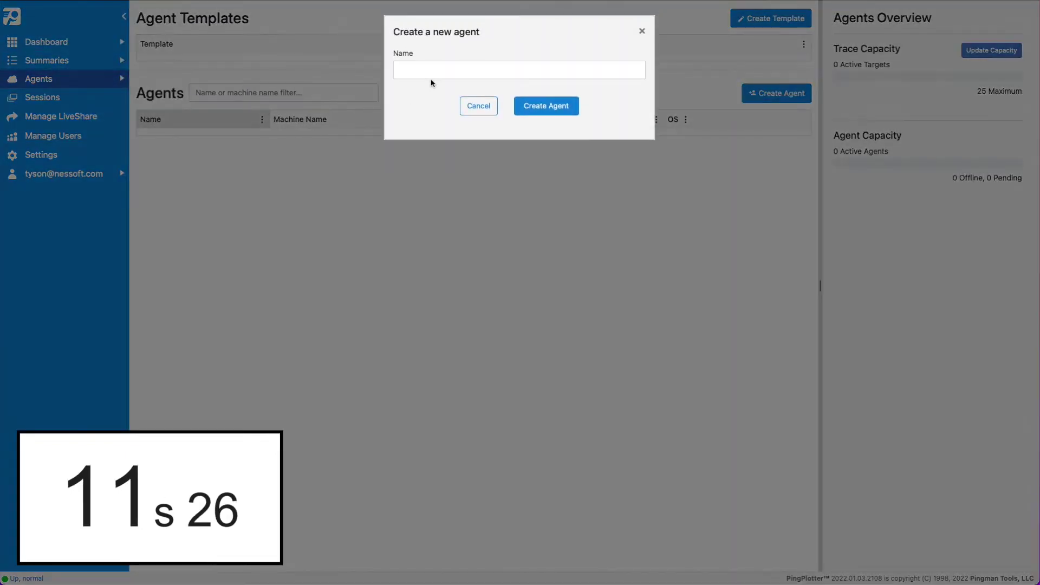
pyautogui.click(431, 79)
pyautogui.write('John')
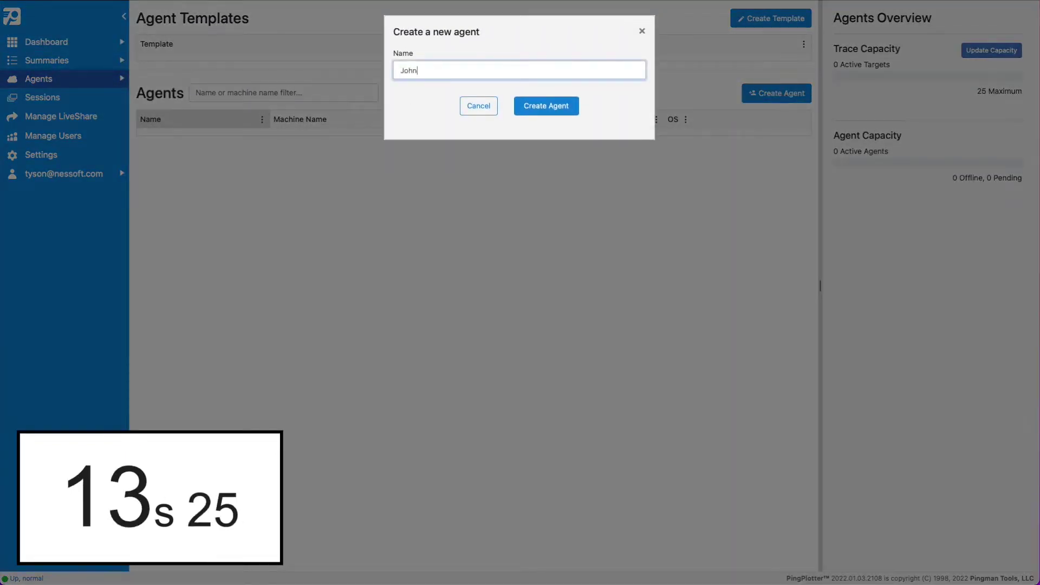
pyautogui.press('Return')
# - Add 8.8.8.8 Google DNS and voip.ms as the agent's preset targets
pyautogui.click(221, 146)
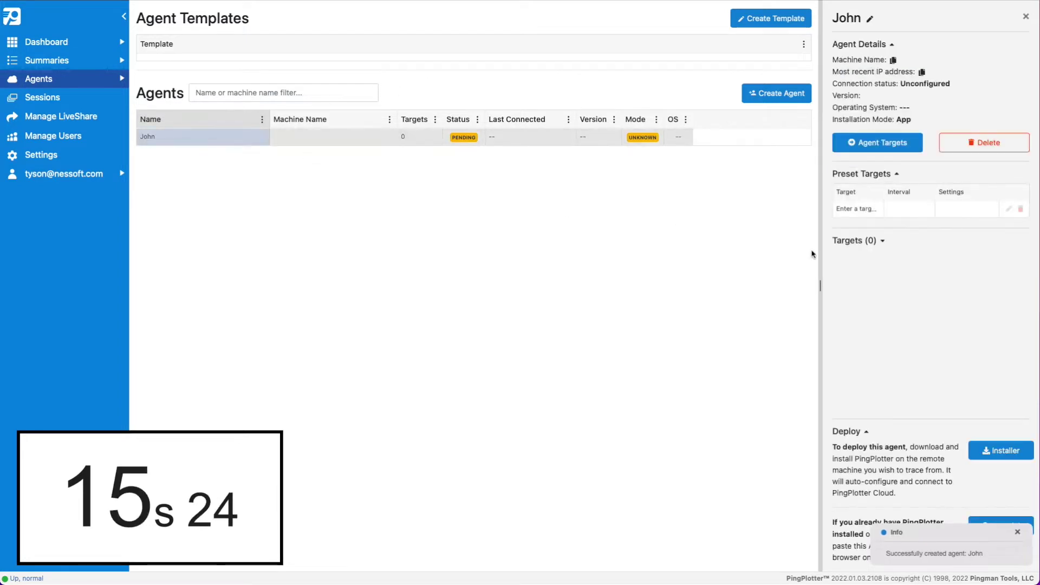
pyautogui.click(869, 214)
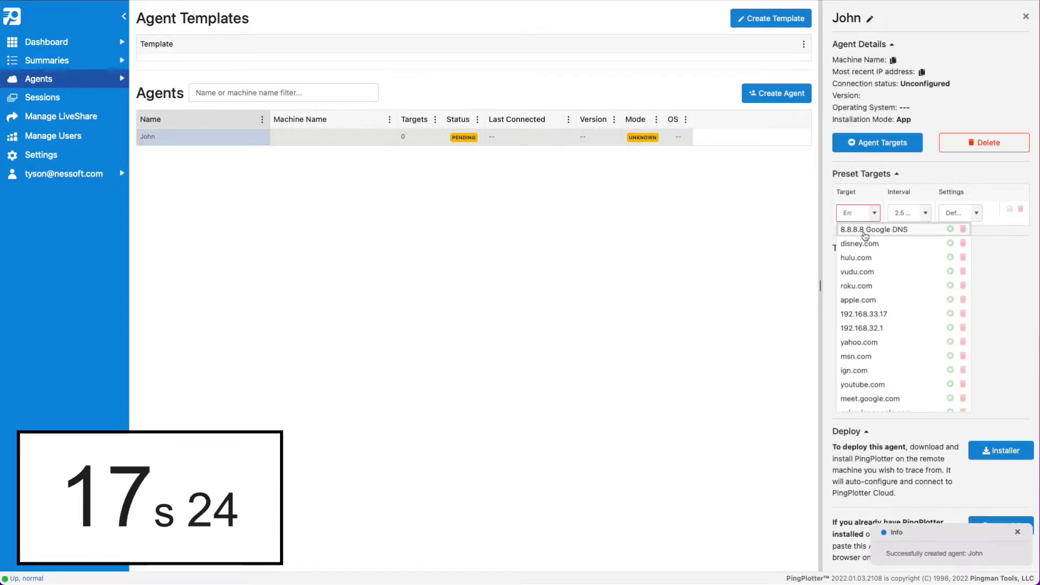
pyautogui.click(865, 230)
pyautogui.click(1007, 210)
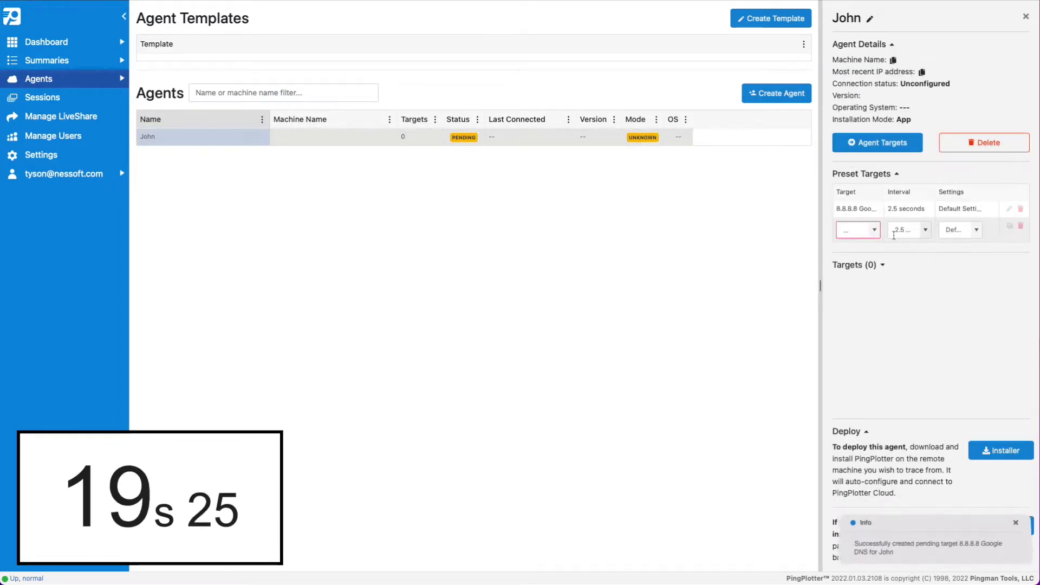
pyautogui.write('vo')
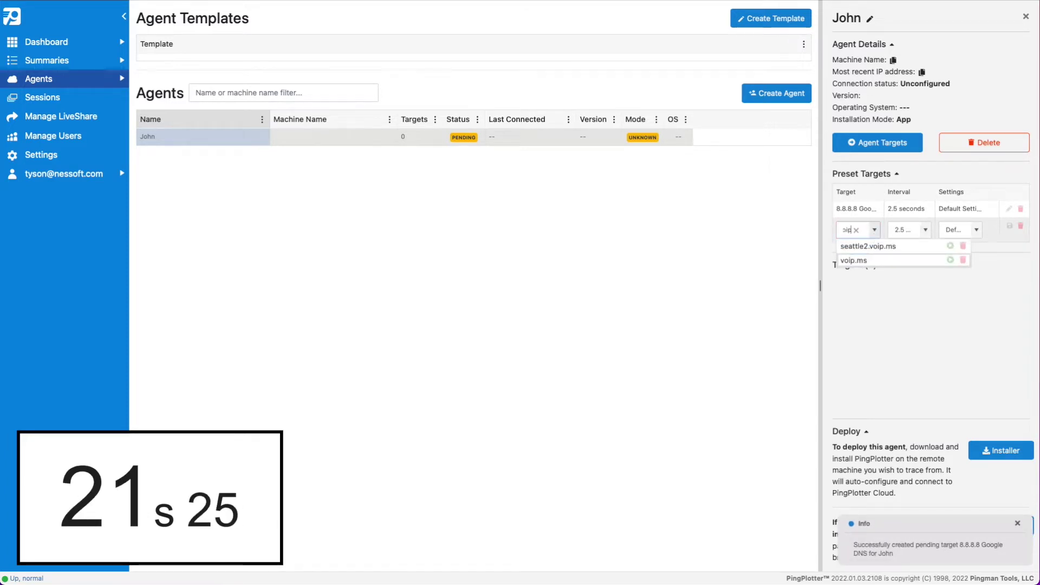
pyautogui.click(855, 261)
pyautogui.click(1006, 226)
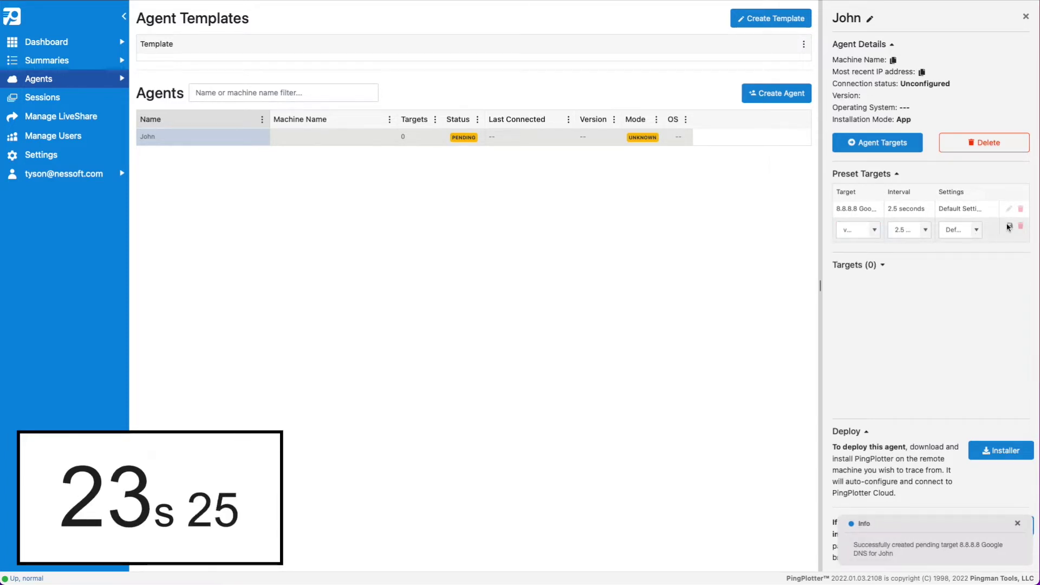
pyautogui.click(1001, 450)
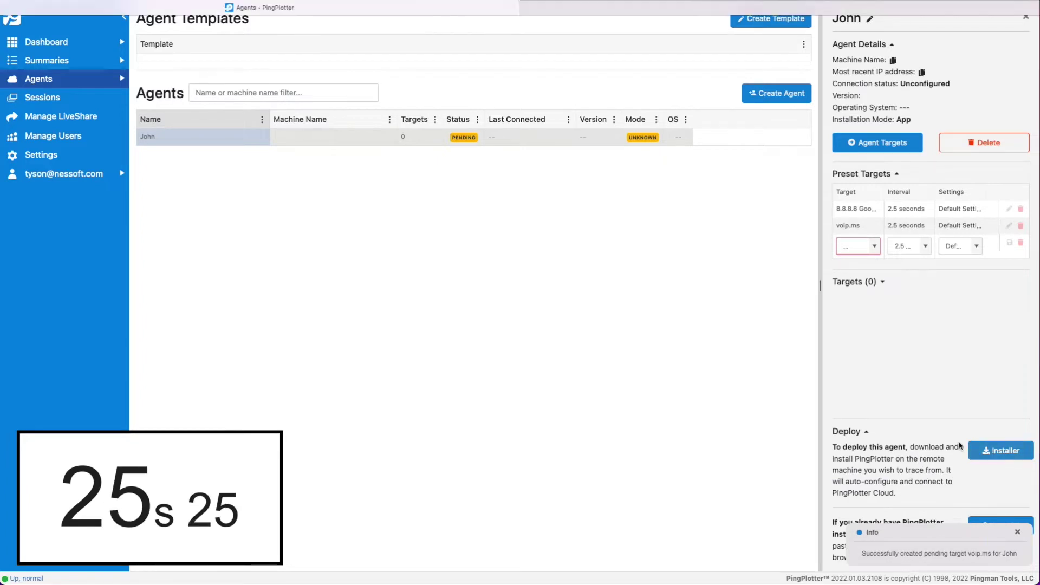
# - Copy the shareable agent download link from the installer page
pyautogui.scroll(-8, 616, 320)
pyautogui.scroll(1, 616, 320)
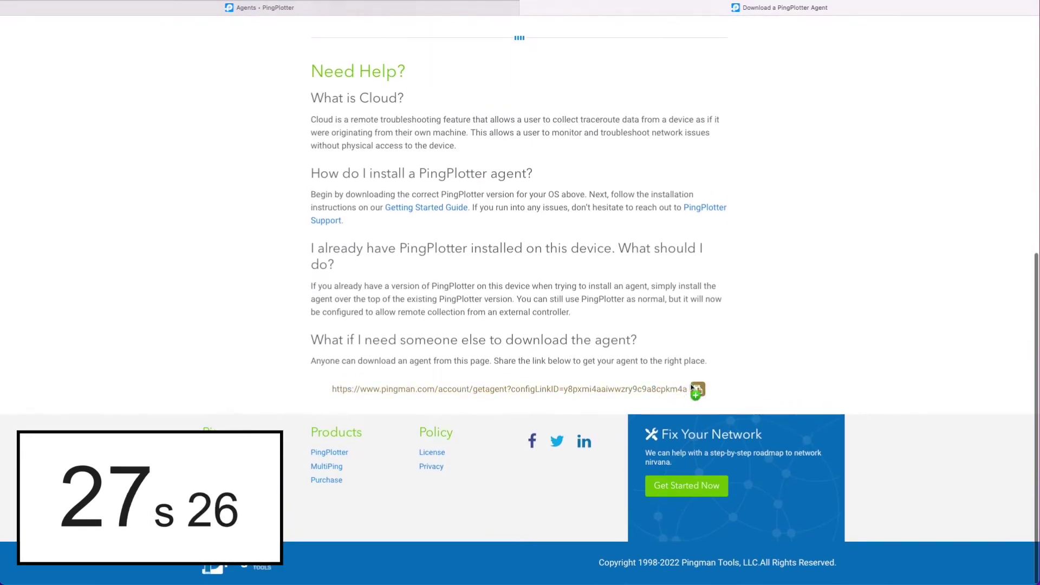
pyautogui.click(698, 390)
# - On the remote Windows machine, load the link in Edge and launch the downloaded pingplotter_agent_v5_21_2 installer
pyautogui.hotkey('alt', 'Tab')
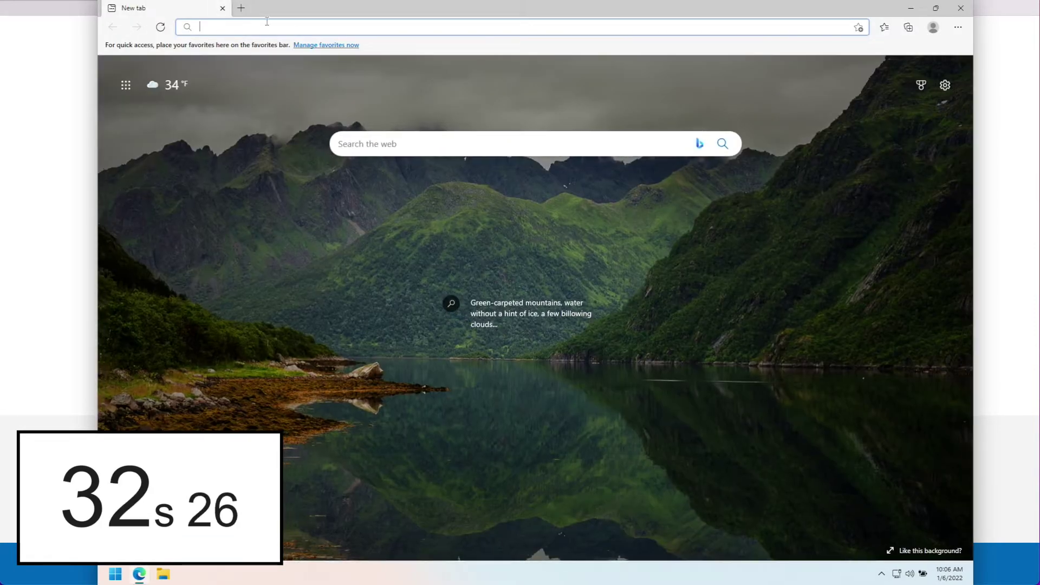
pyautogui.click(266, 24)
pyautogui.hotkey('ctrl', 'v')
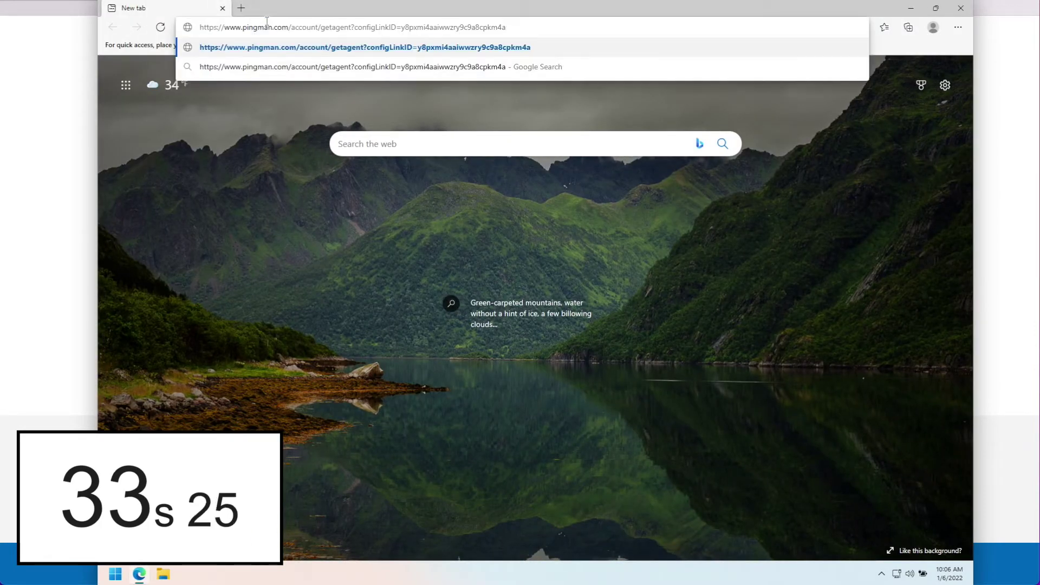
pyautogui.press('Return')
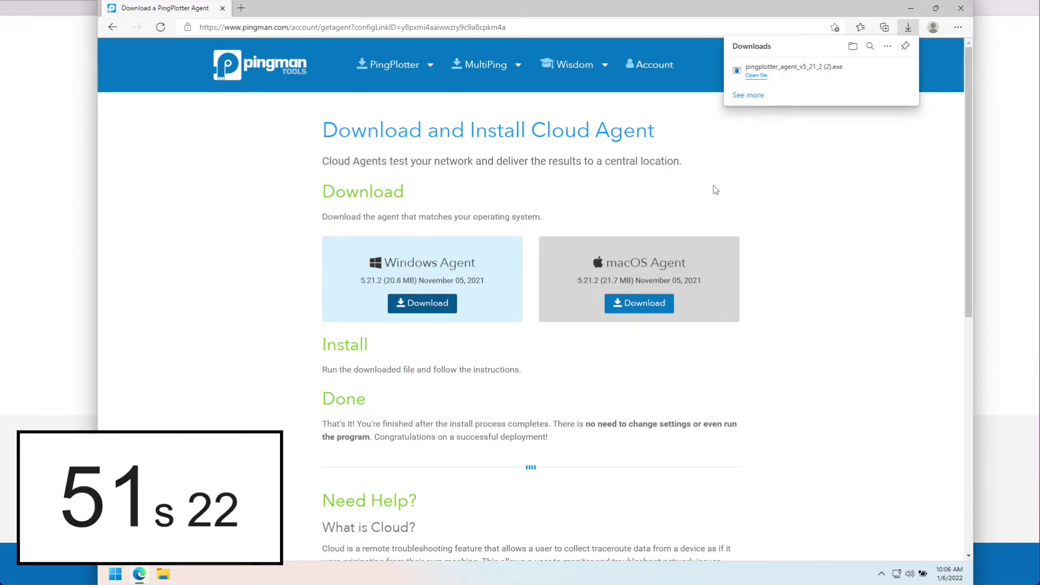
pyautogui.click(759, 76)
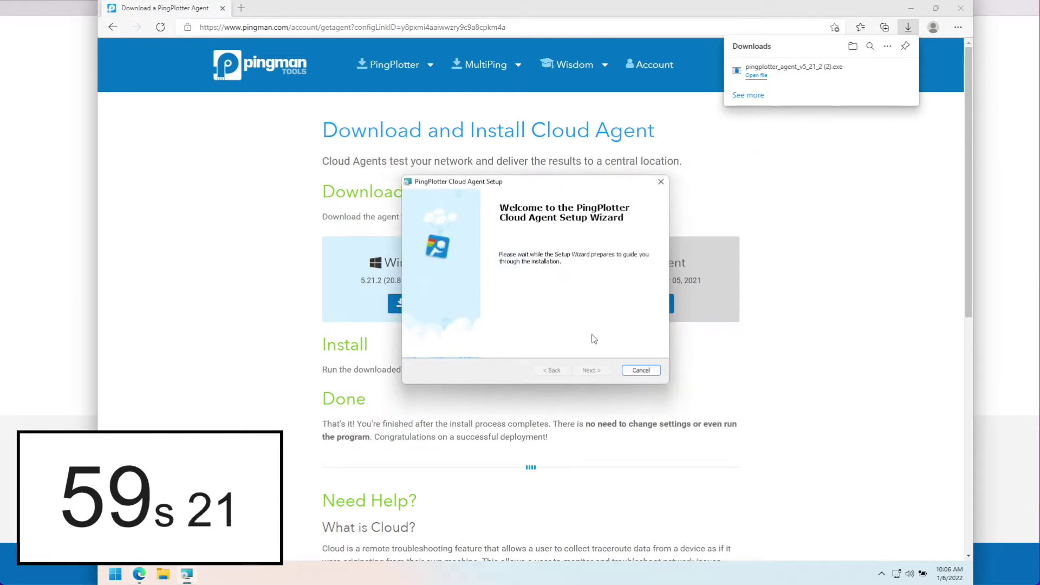
# - Install the Cloud Agent into the default folder, approve the administrator prompt, and finish setup
pyautogui.click(593, 370)
pyautogui.click(594, 370)
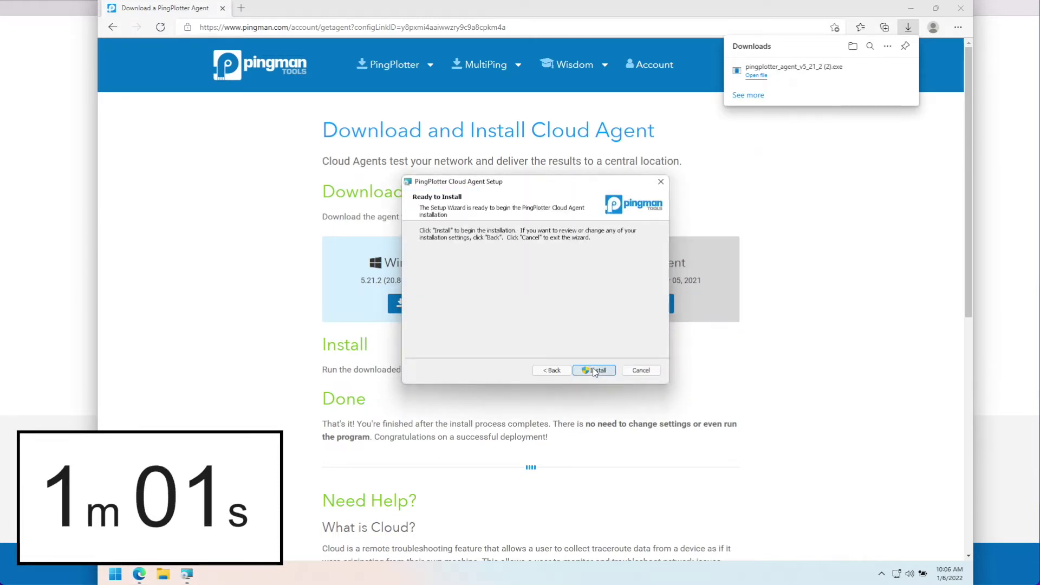
pyautogui.click(594, 371)
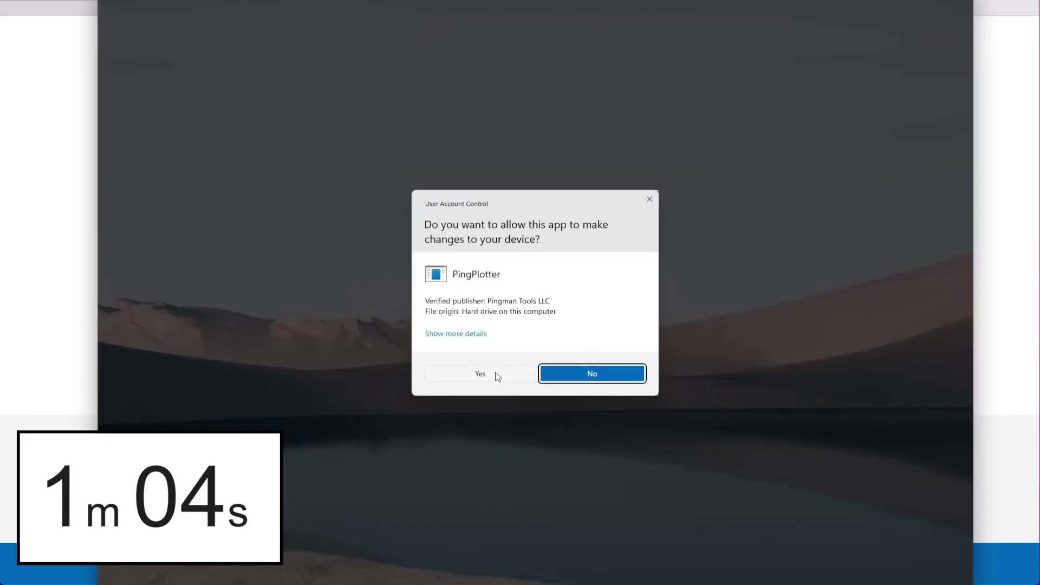
pyautogui.click(479, 374)
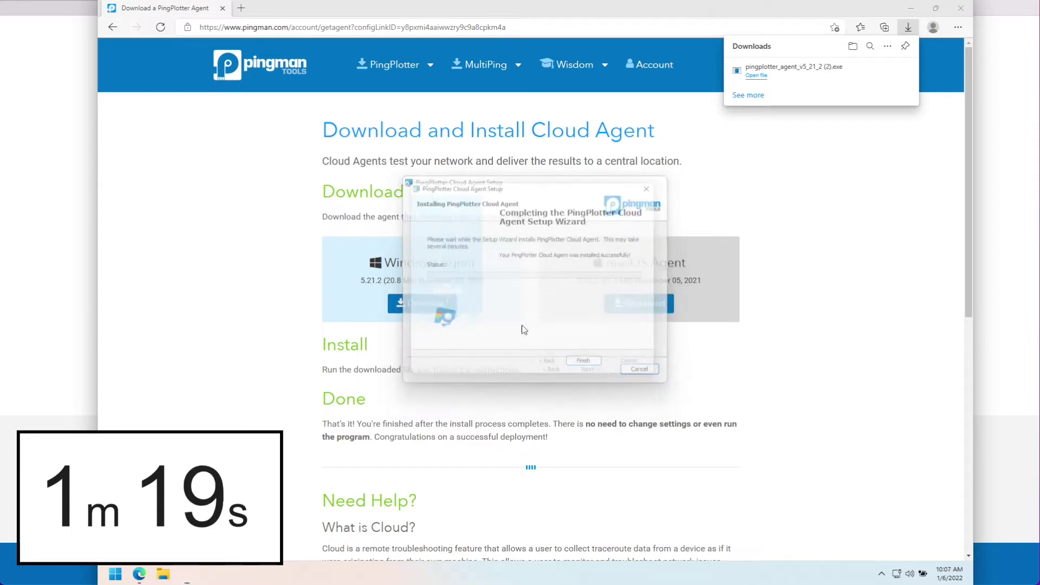
pyautogui.click(591, 370)
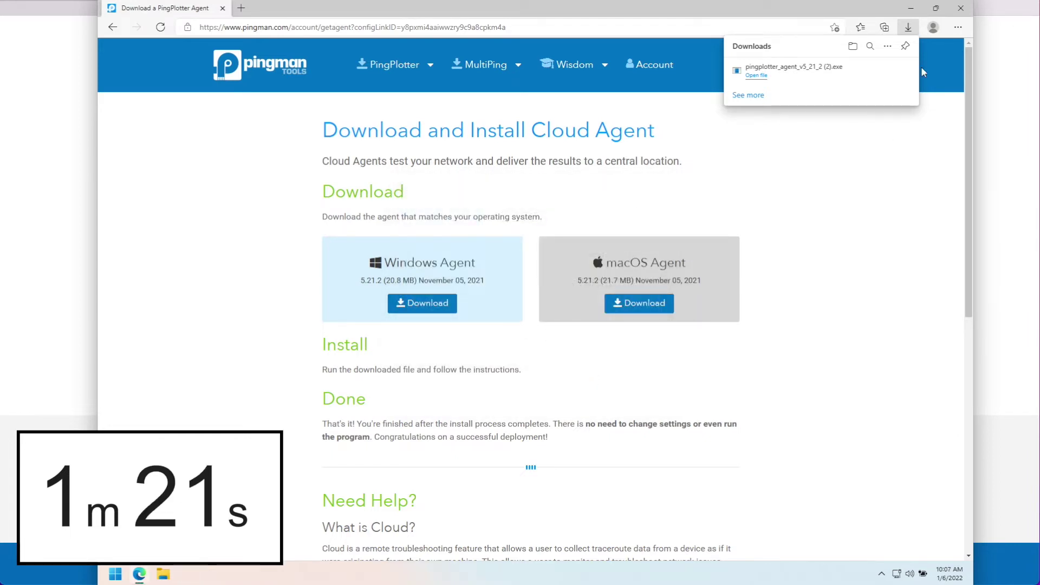
# - Close the remote browser, then view the new agent's targets and open the voip.ms trace
pyautogui.click(960, 8)
pyautogui.click(960, 8)
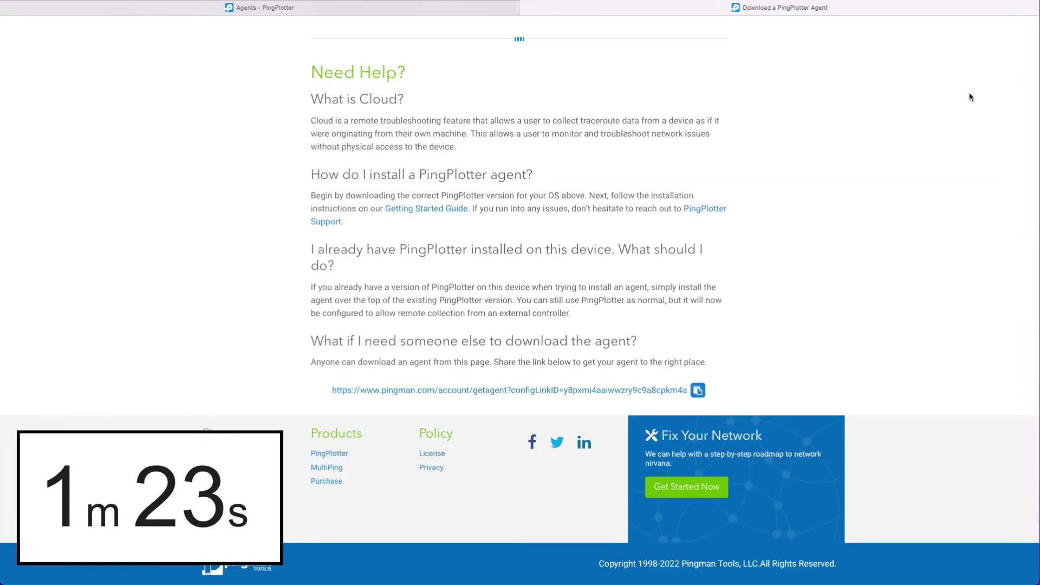
pyautogui.click(515, 8)
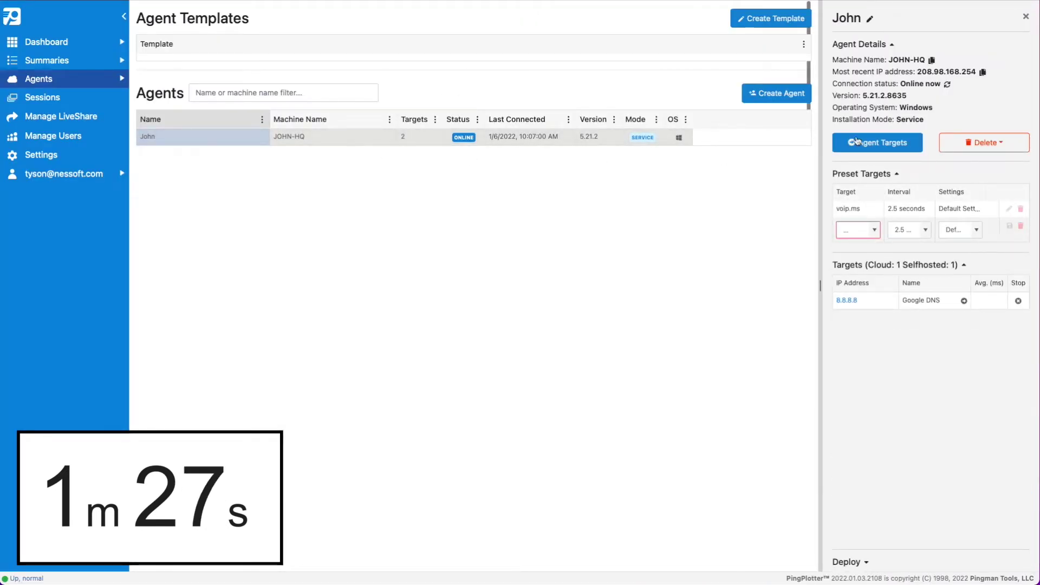
pyautogui.click(894, 146)
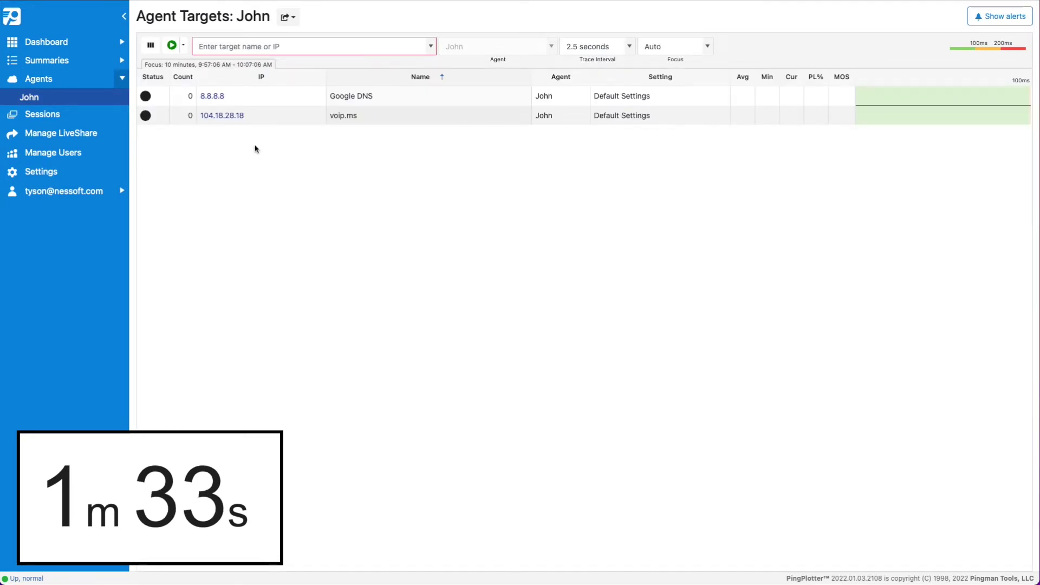
pyautogui.click(223, 116)
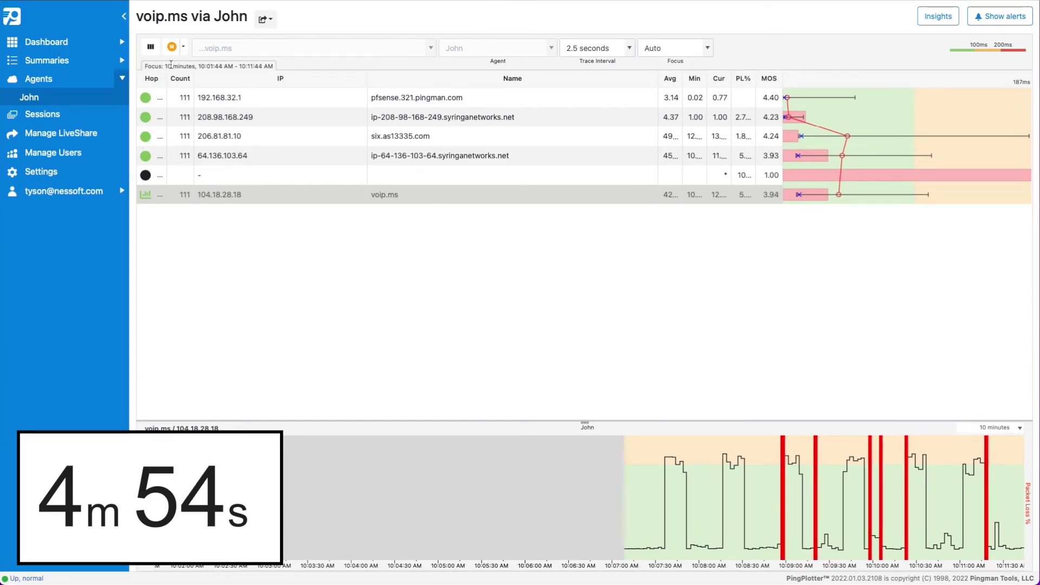
# - Pause the voip.ms trace and add a timeline graph for hop 64.136.103.64
pyautogui.click(172, 47)
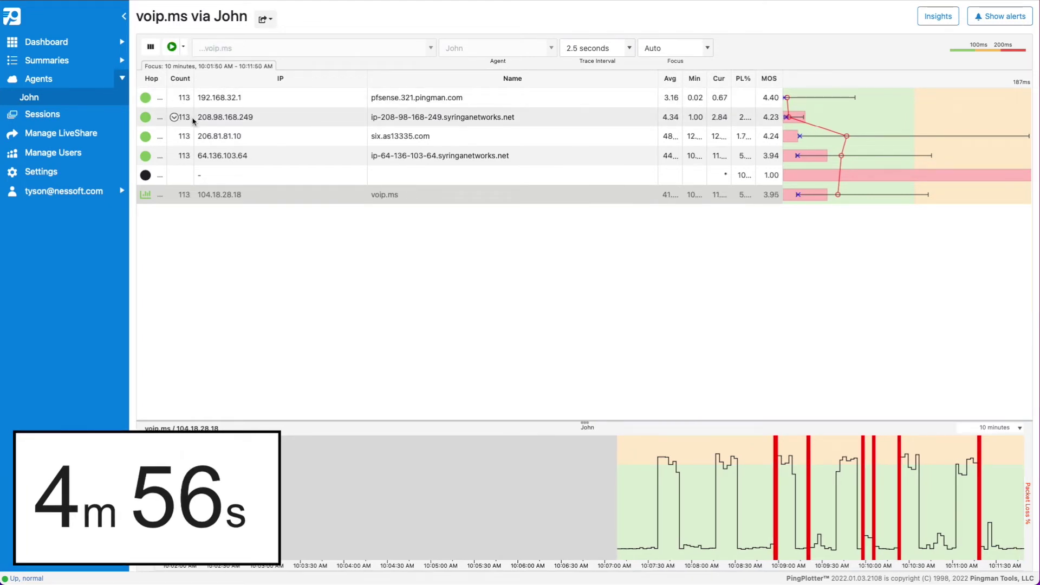
pyautogui.click(145, 156)
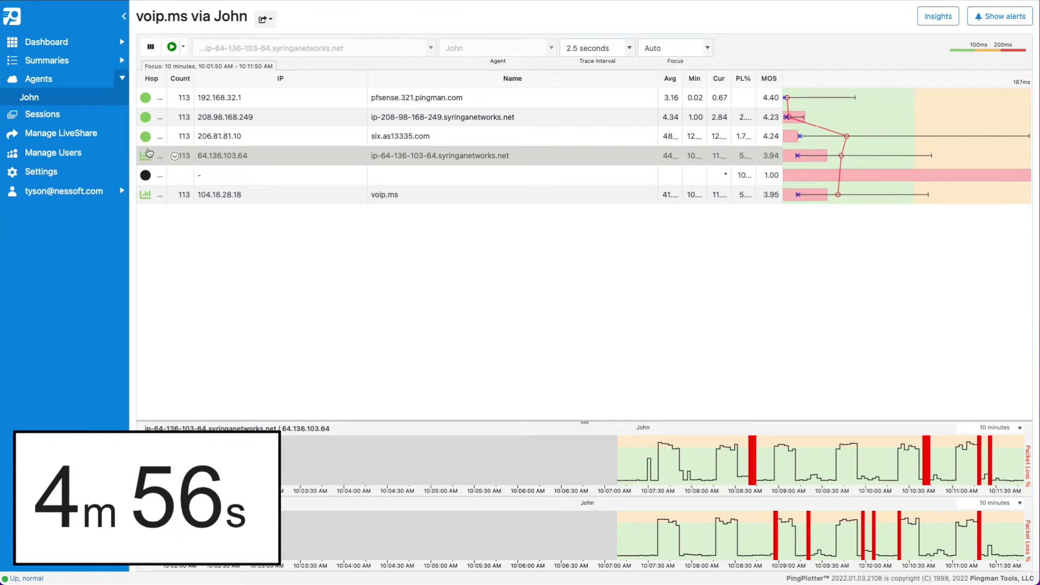
# - Add timeline graphs for hops six.as13335.com, 208.98.168.249 and 192.168.32.1, and enlarge the graph panel
pyautogui.click(146, 137)
pyautogui.click(146, 118)
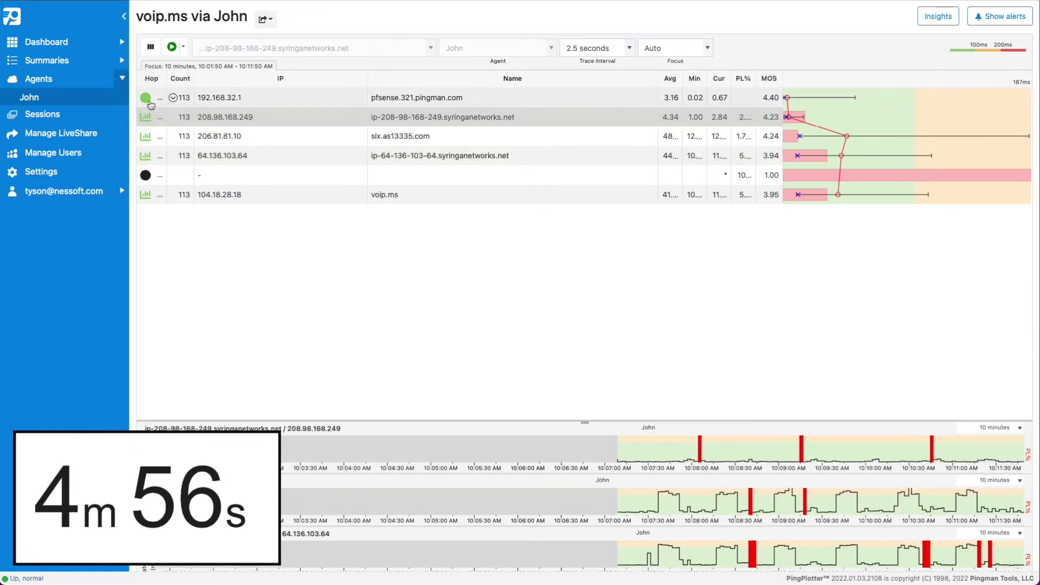
pyautogui.click(146, 98)
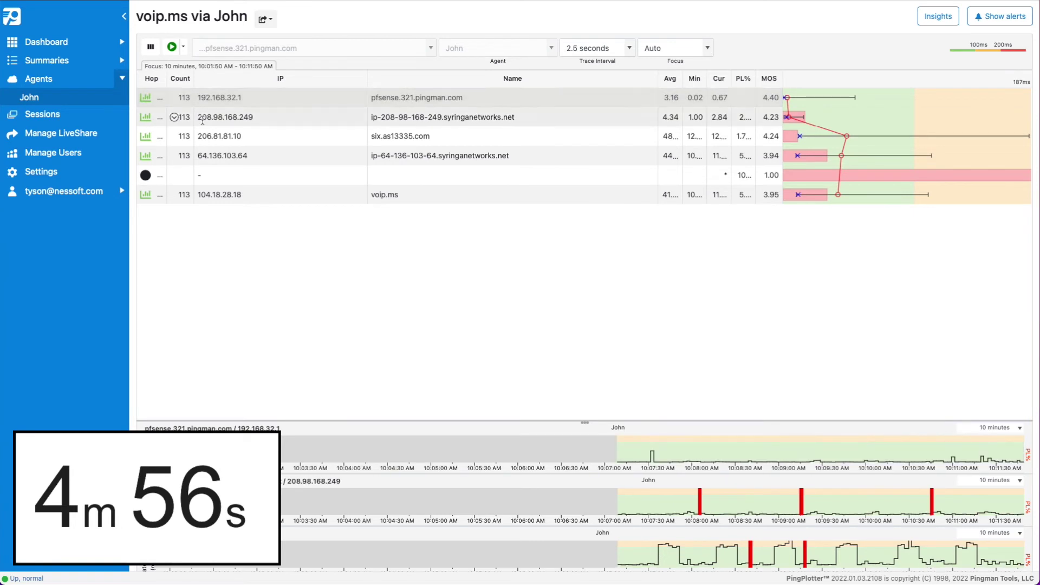
pyautogui.moveTo(587, 417); pyautogui.dragTo(579, 304)
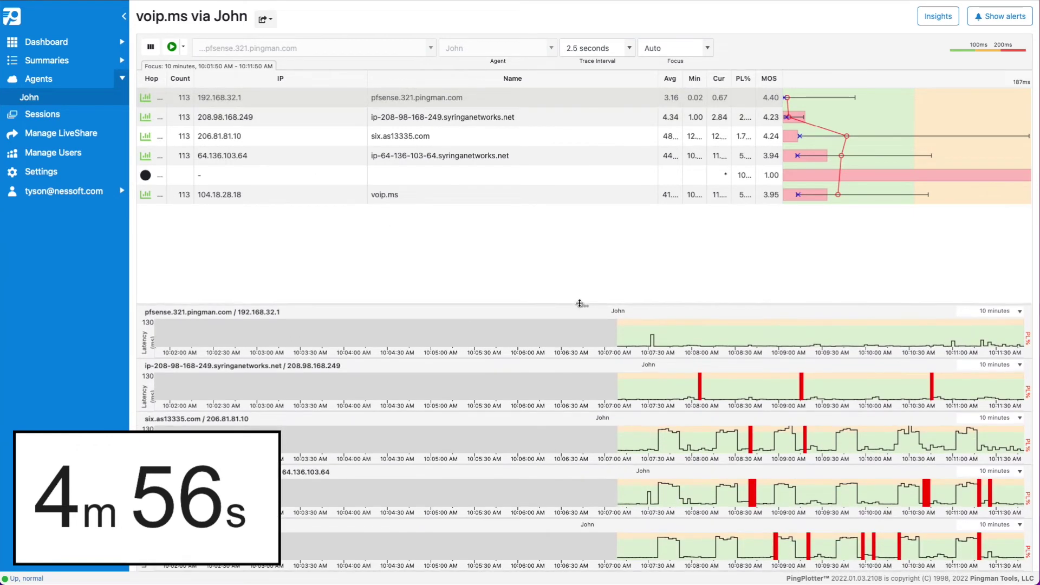